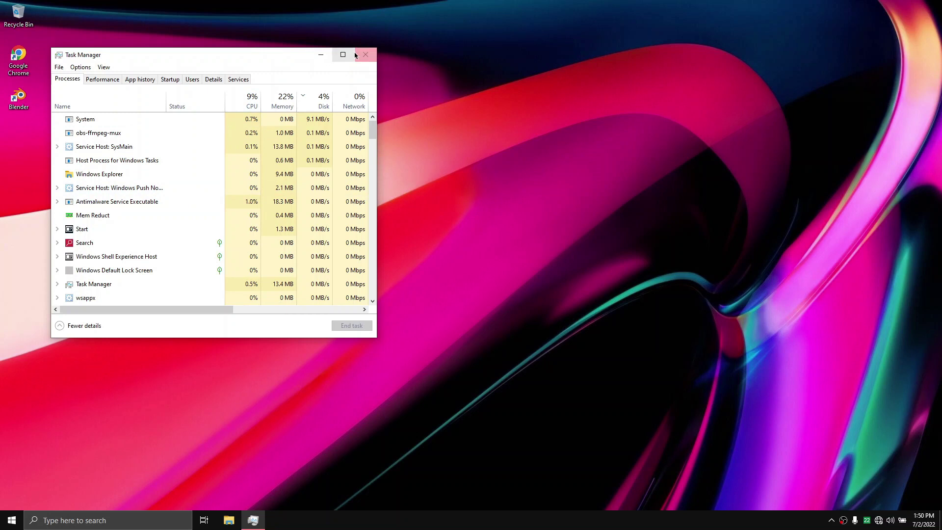
Close the Task Manager window and return to the empty desktop
left_click(365, 54)
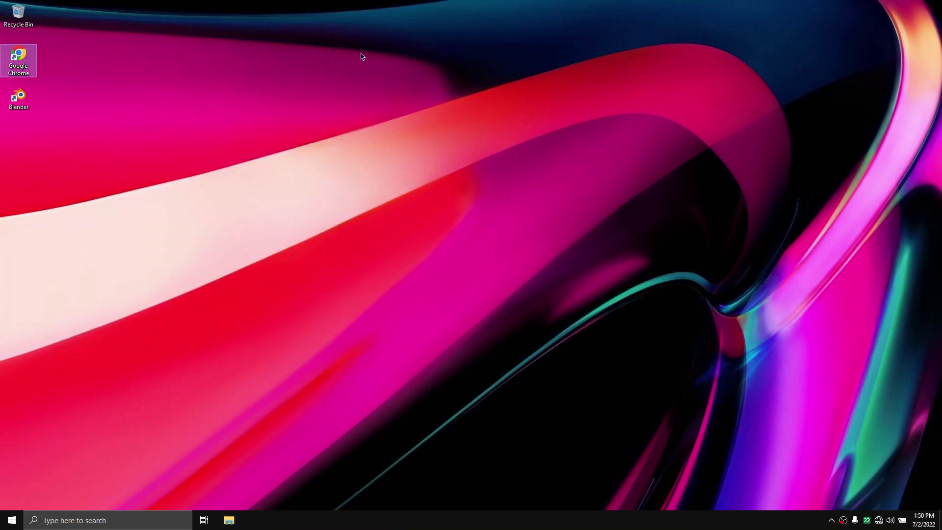
key("super+s")
key("super")
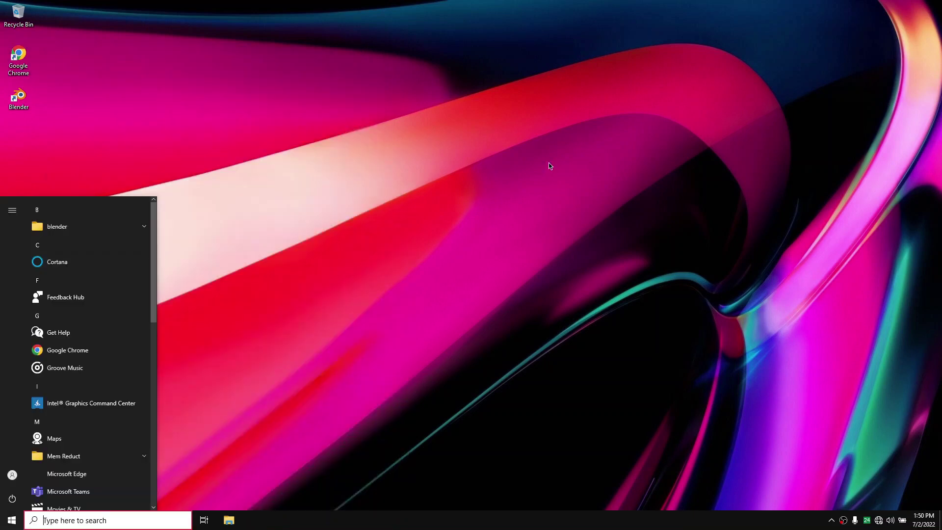
left_click(776, 446)
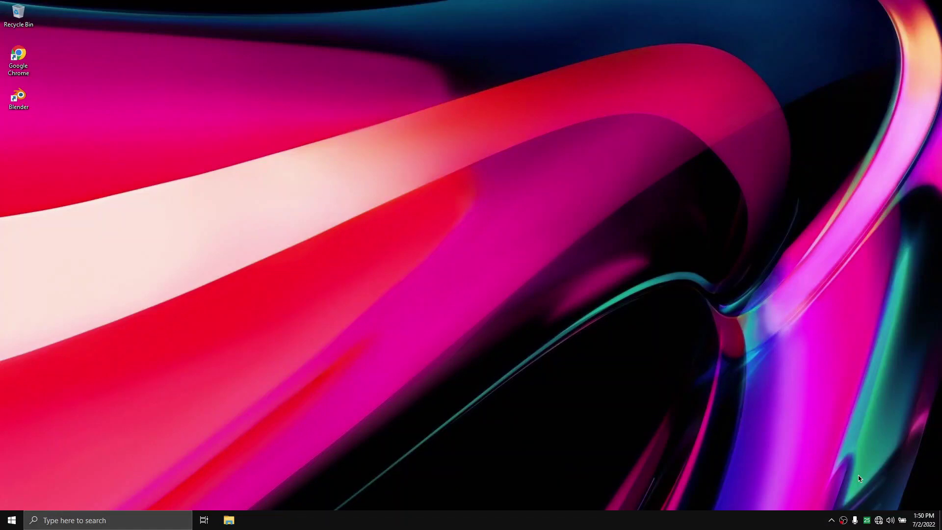
Open Command Prompt as administrator and run the system file check with sfc /scannow
left_click(124, 513)
type("cmdd")
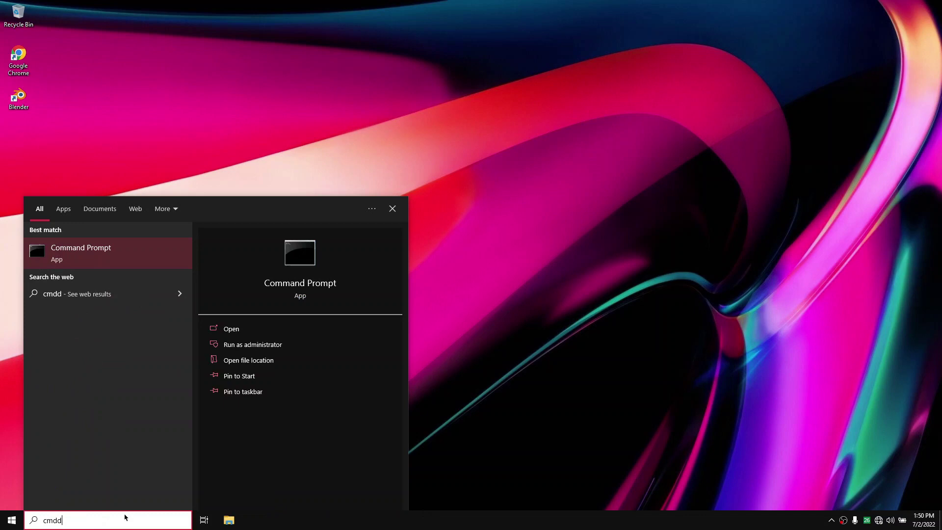
left_click(261, 346)
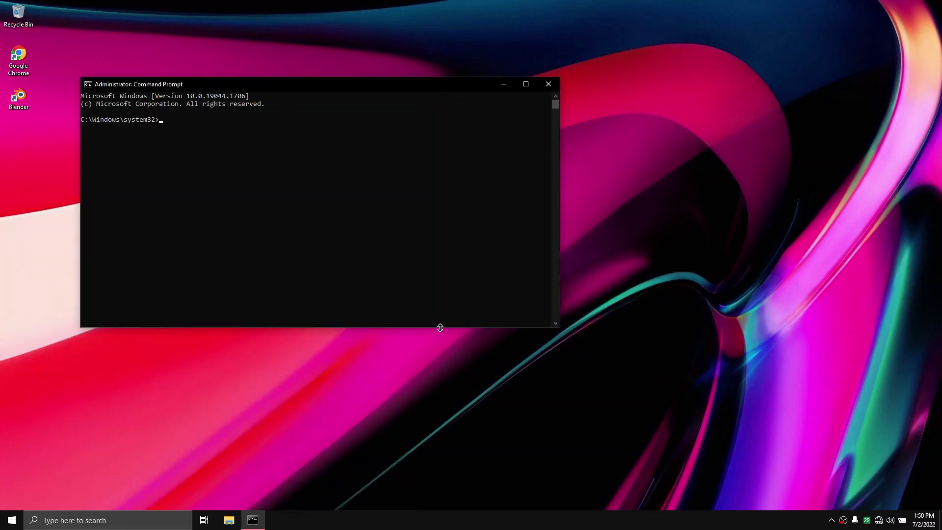
type("sfc /scannow")
key("Return")
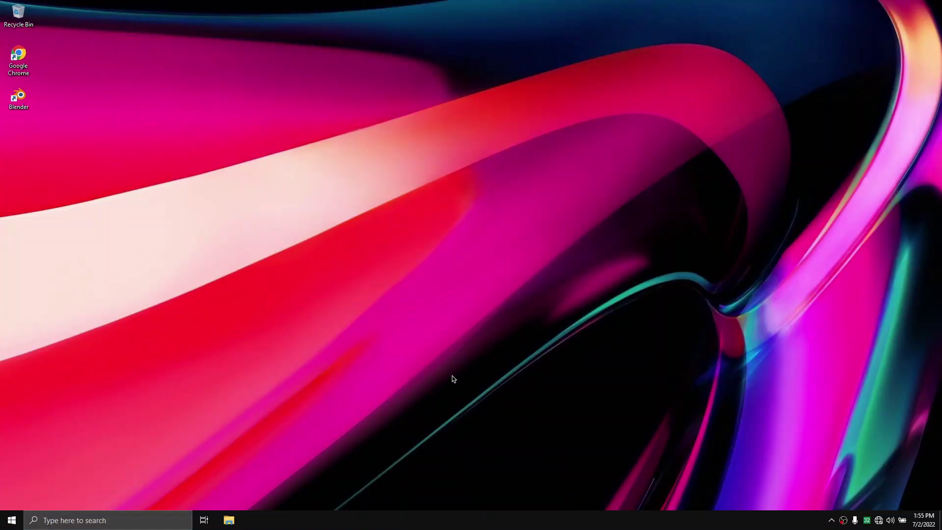
Turn off the scheduled optimization in Defragment and Optimize Drives and close the tool
key("super+s")
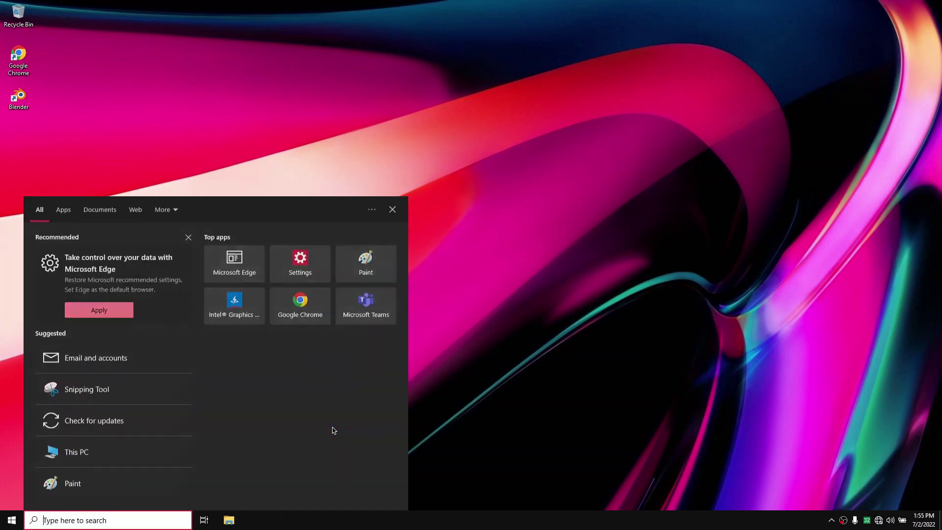
type("o")
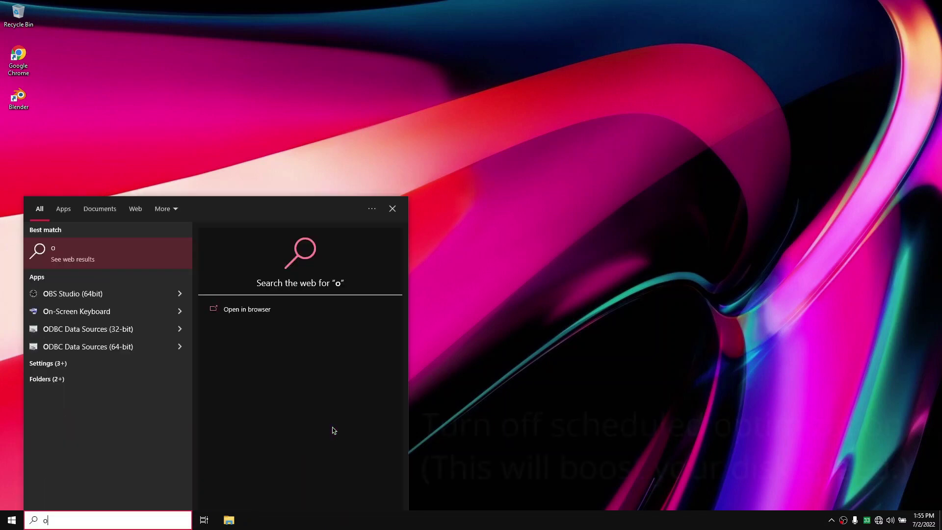
type("p")
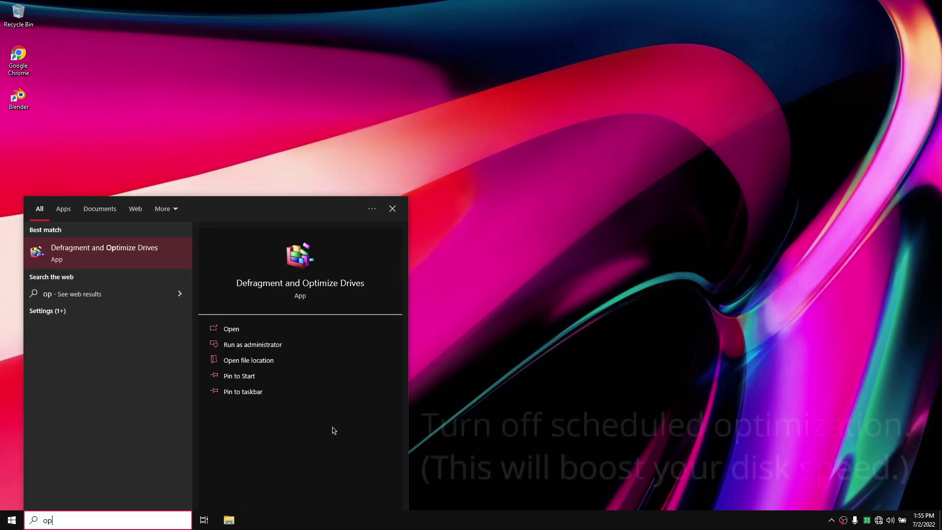
left_click(132, 247)
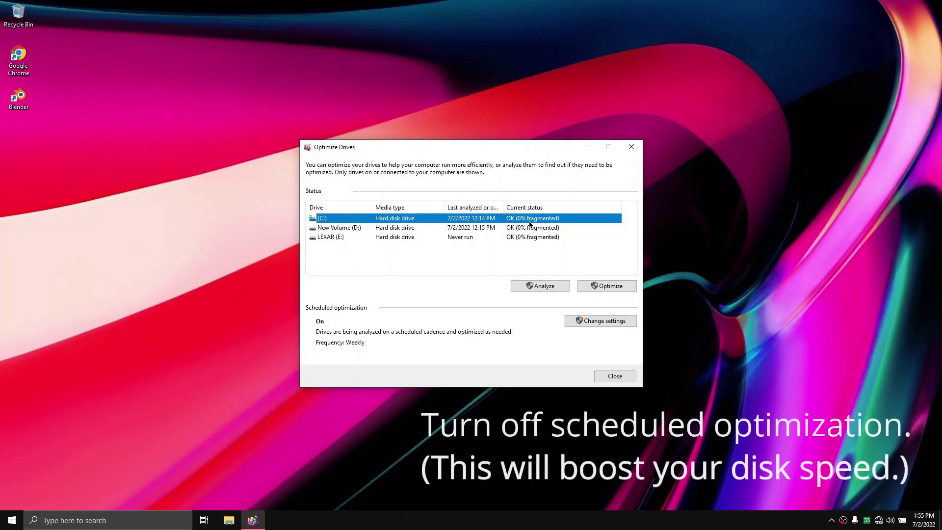
left_click(575, 322)
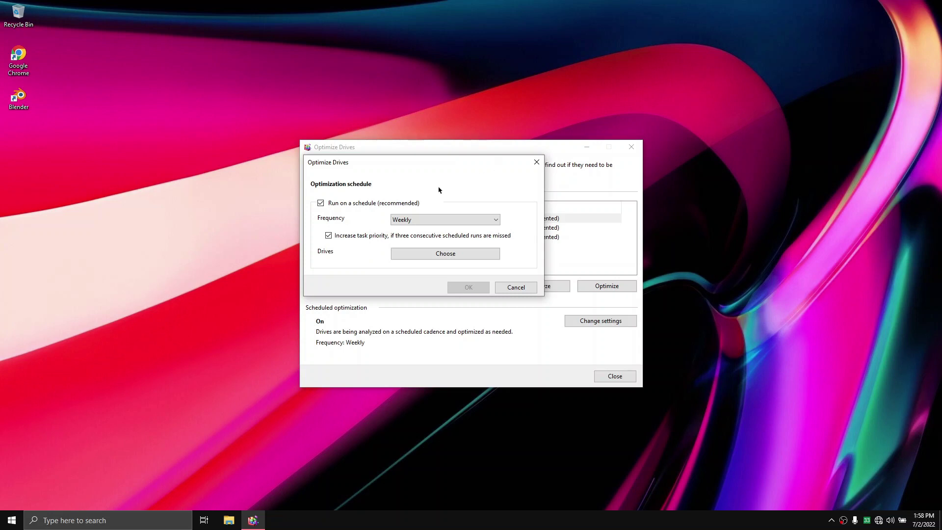
left_click(400, 205)
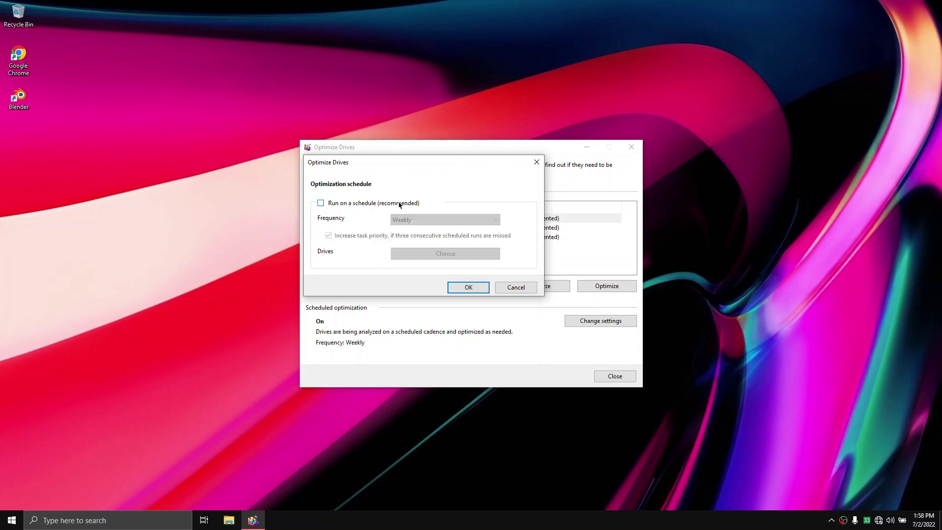
left_click(456, 289)
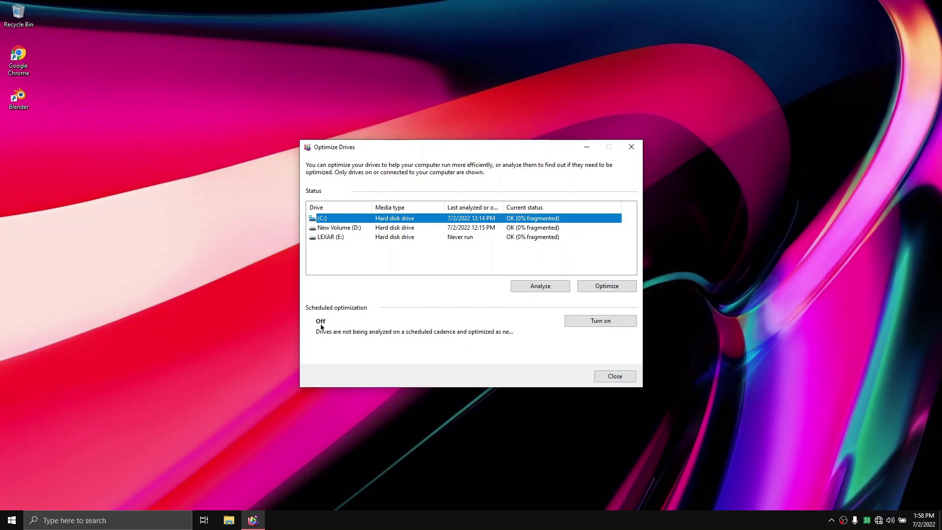
left_click(633, 380)
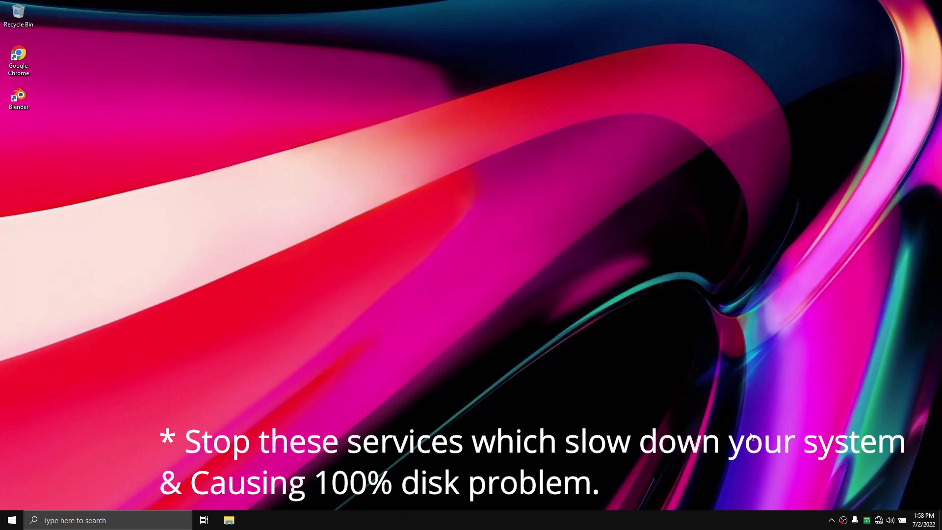
Open the Windows Services console
key("super+s")
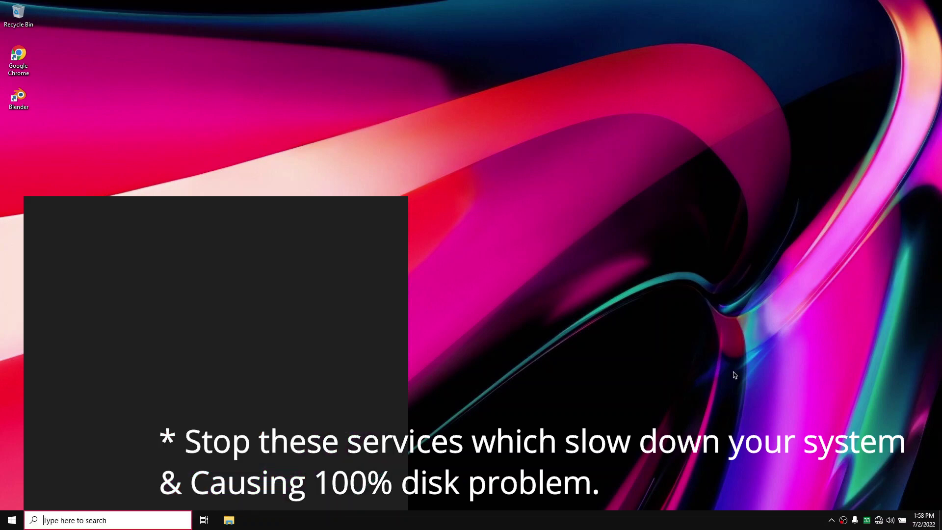
type("ser")
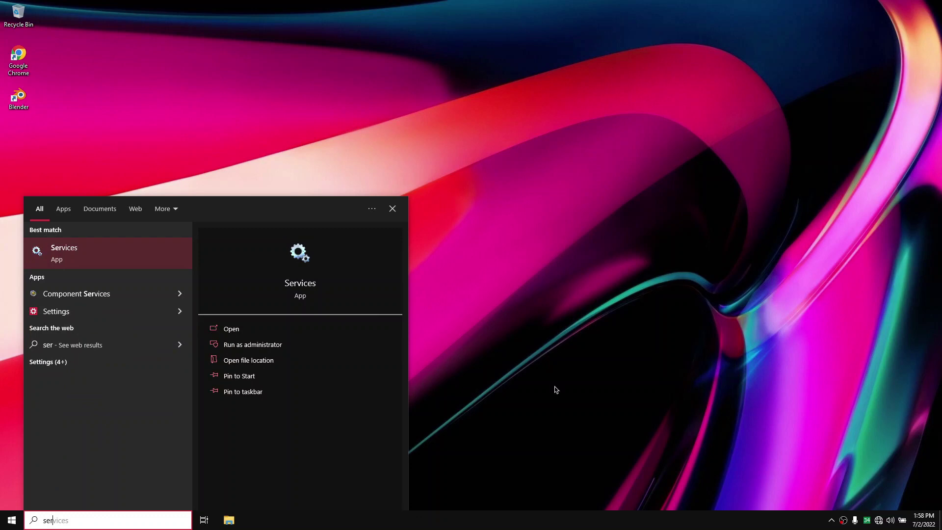
left_click(214, 329)
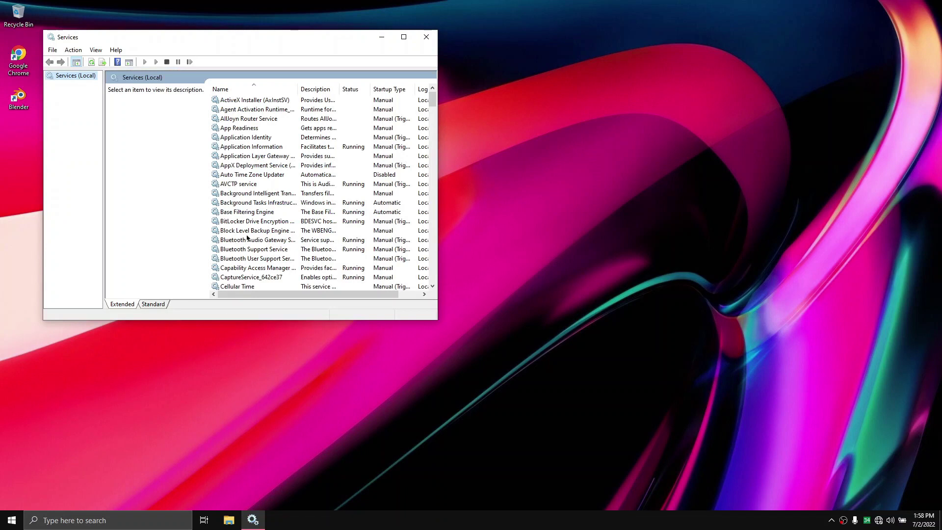
Find the SysMain service in the list and open its properties
left_click(255, 223)
key("s")
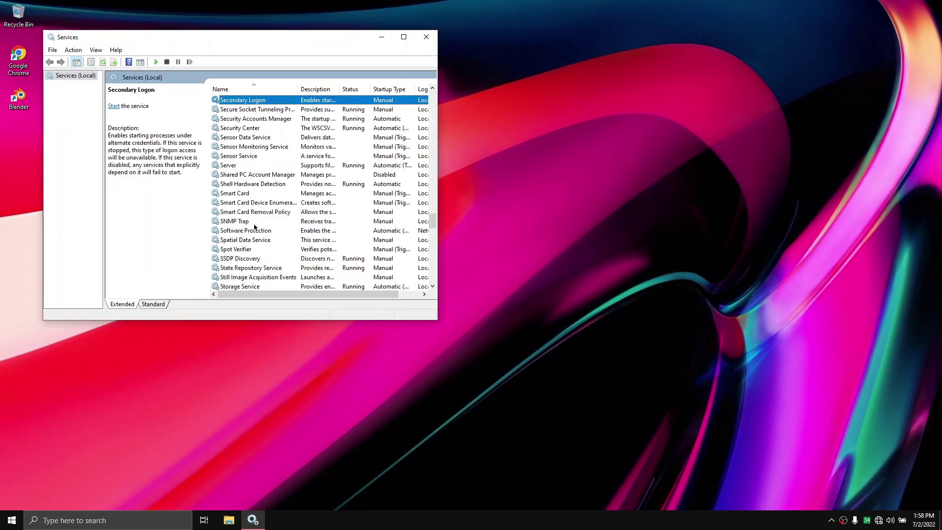
key("s")
key("n")
key("t")
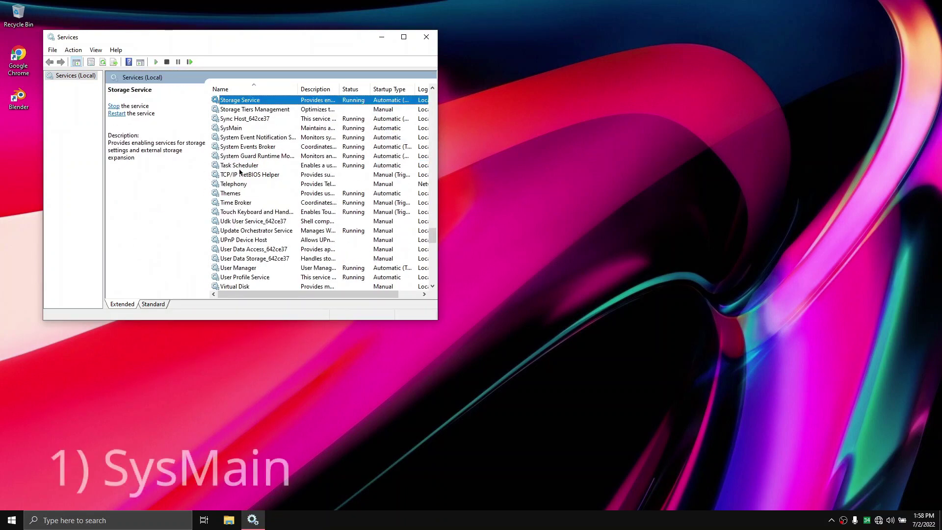
key("s")
key("y")
key("s")
key("Return")
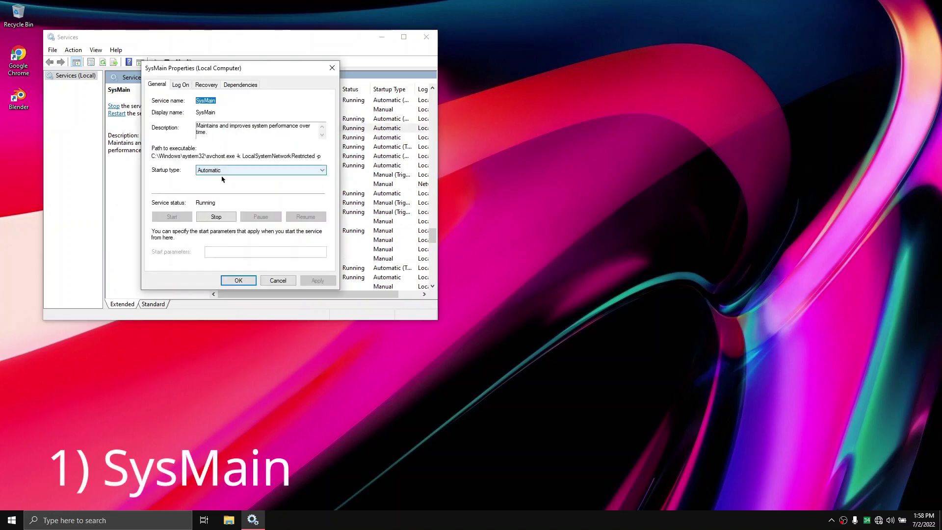
Stop the SysMain service, set its startup type to Disabled and confirm the properties
left_click(216, 221)
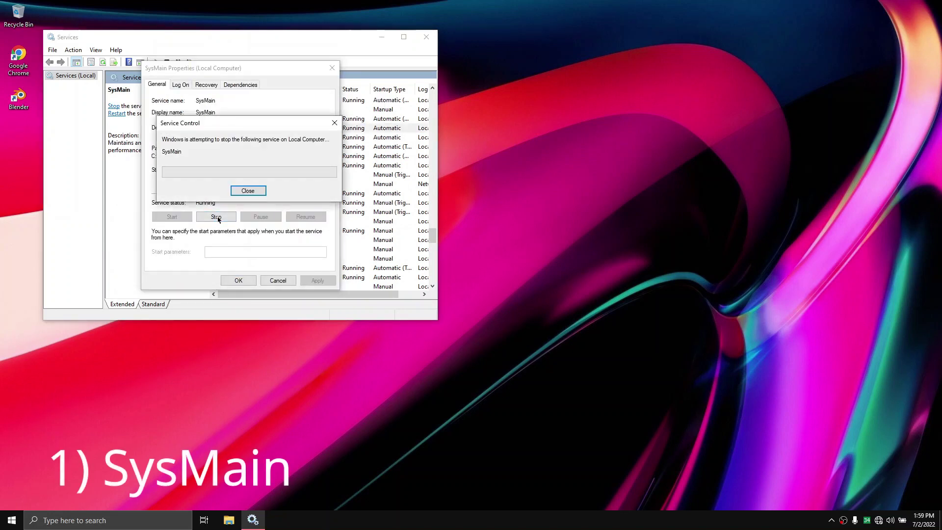
left_click(232, 172)
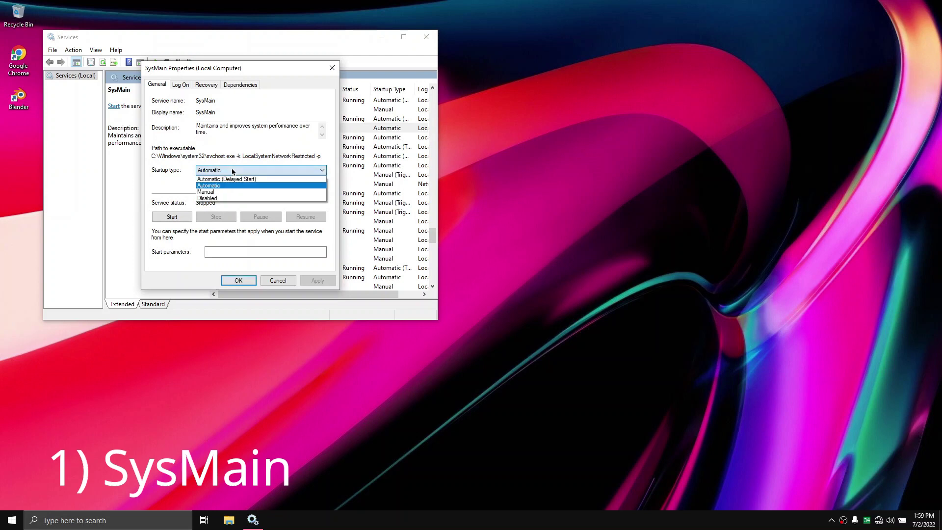
left_click(227, 207)
left_click(232, 172)
left_click(219, 198)
left_click(315, 280)
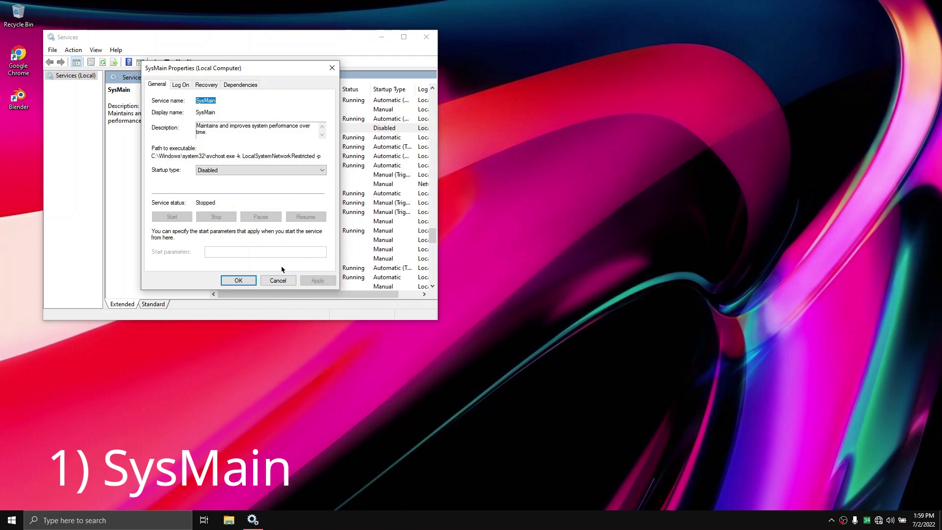
left_click(238, 281)
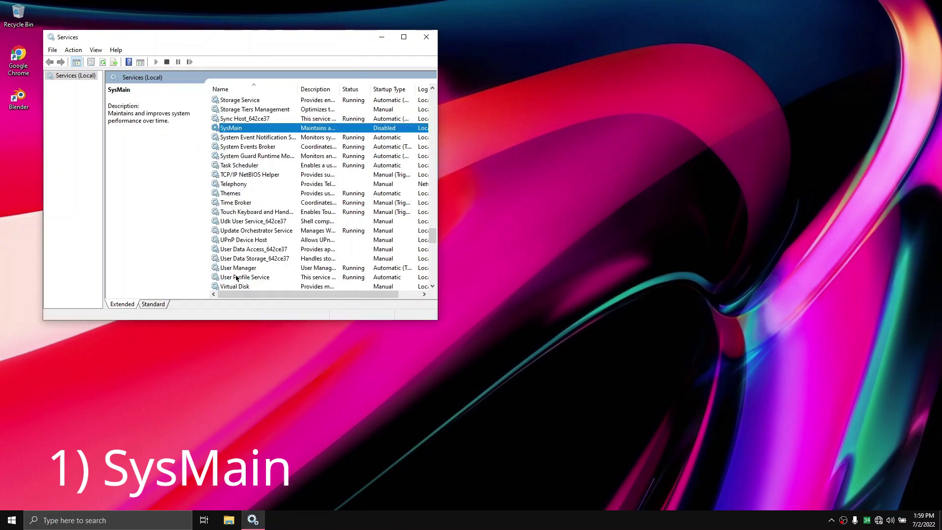
Stop the Connected Devices Platform Service and set its startup type to Disabled, confirming its properties
key("c")
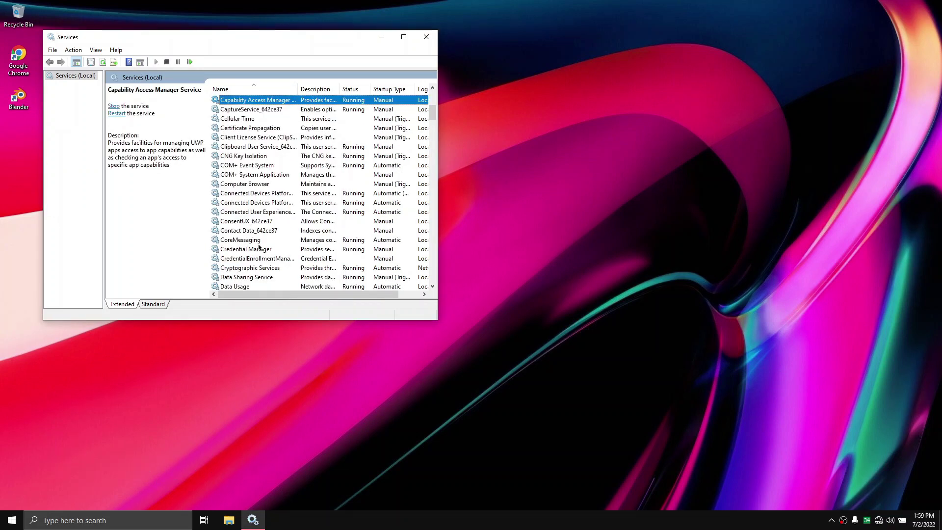
key("c")
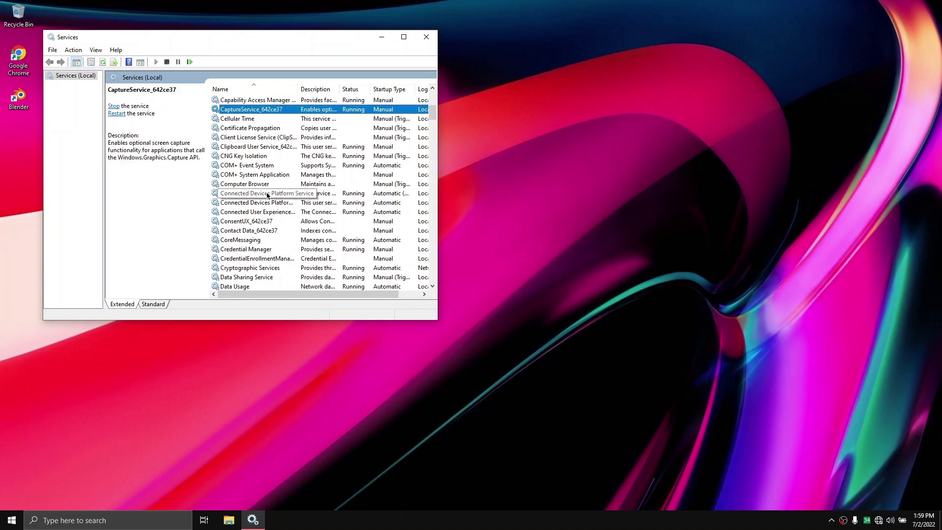
left_click(267, 195)
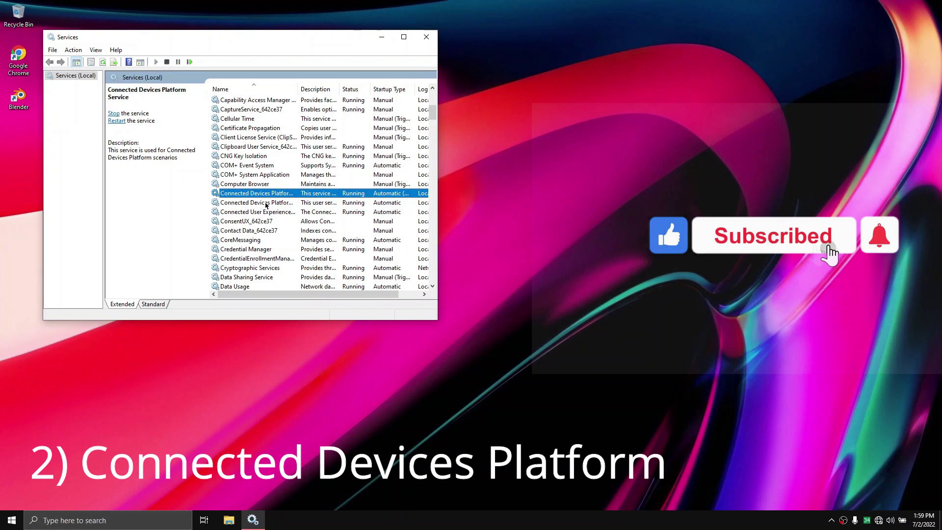
double_click(269, 194)
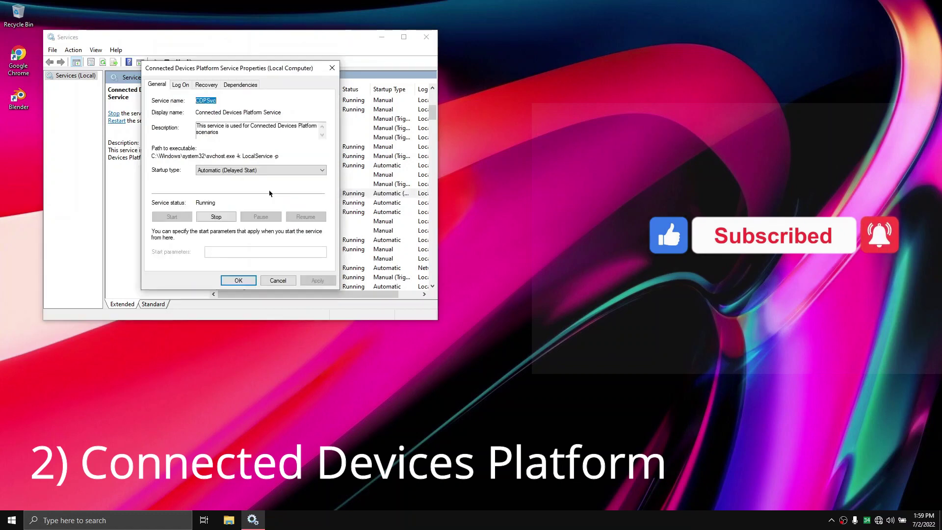
left_click(254, 171)
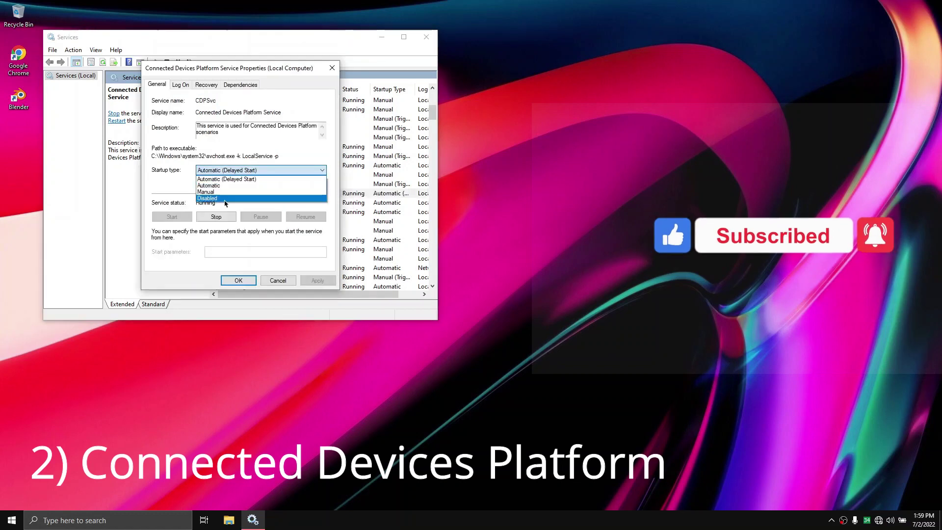
left_click(223, 198)
left_click(215, 217)
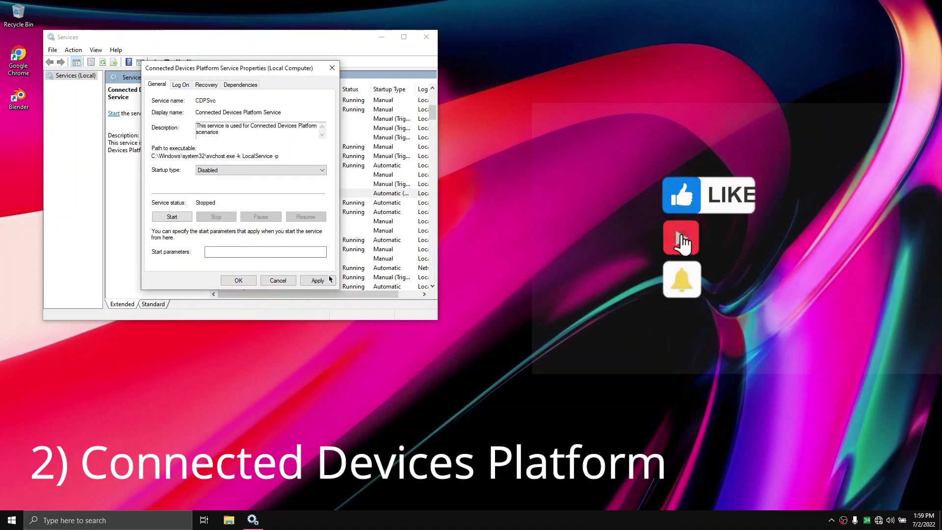
left_click(317, 280)
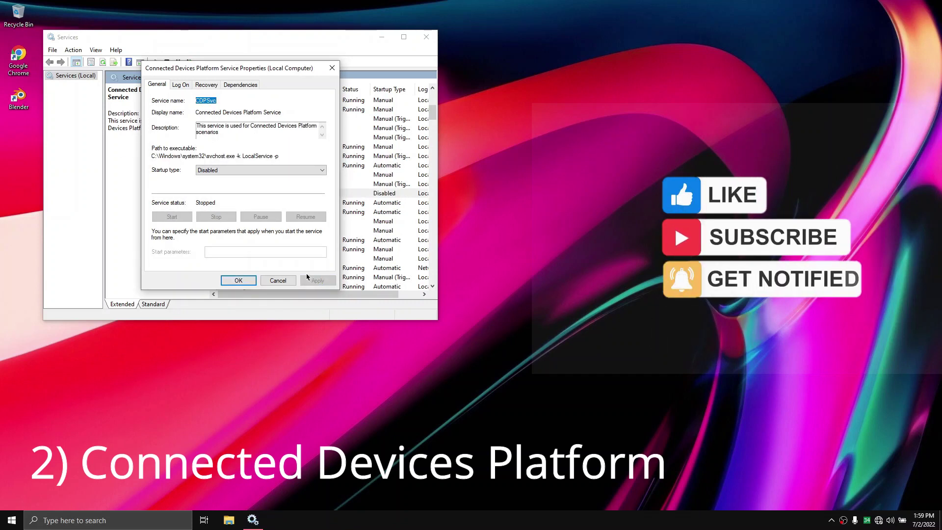
left_click(246, 281)
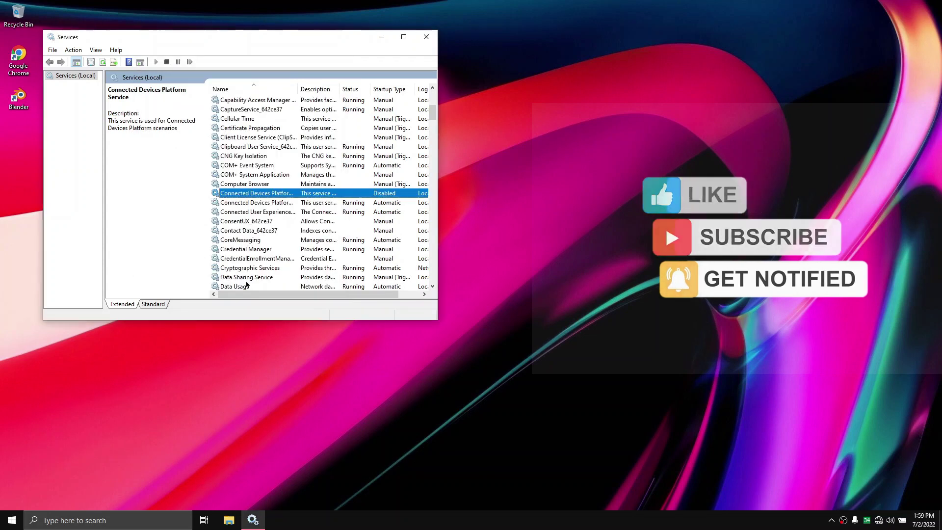
Stop the Connected User Experiences and Telemetry service and apply the startup type Disabled
double_click(253, 213)
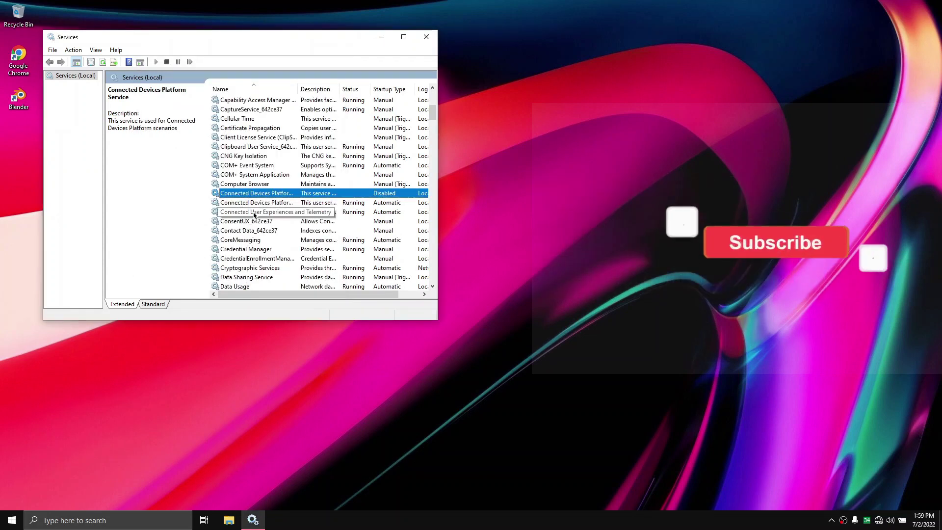
left_click(217, 217)
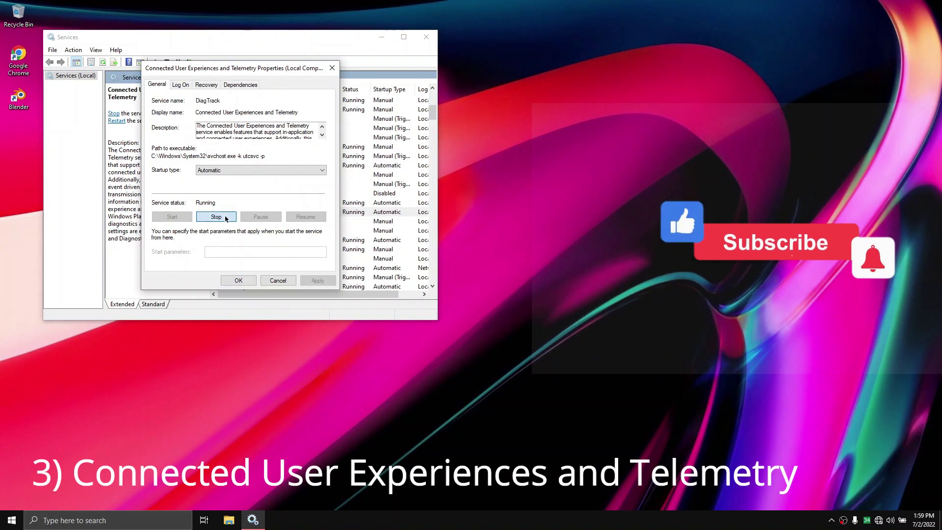
left_click(240, 171)
left_click(248, 198)
left_click(309, 280)
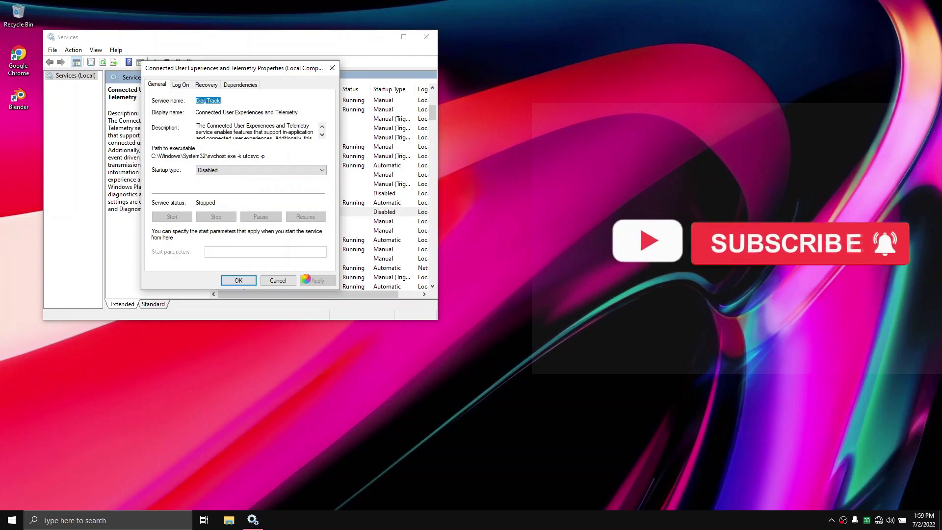
Confirm the Connected User Experiences and Telemetry properties, close the Services window and bring up Task Manager
left_click(323, 135)
left_click(322, 134)
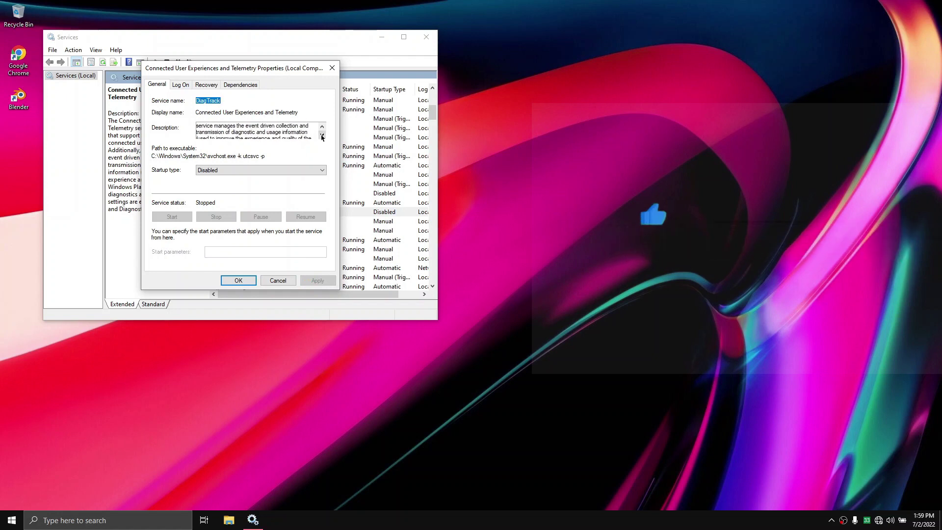
left_click(240, 280)
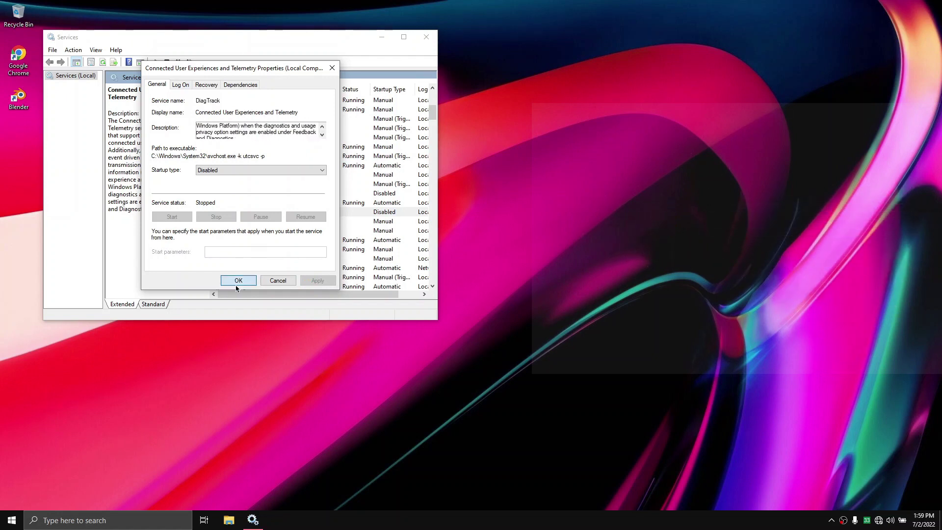
left_click(426, 37)
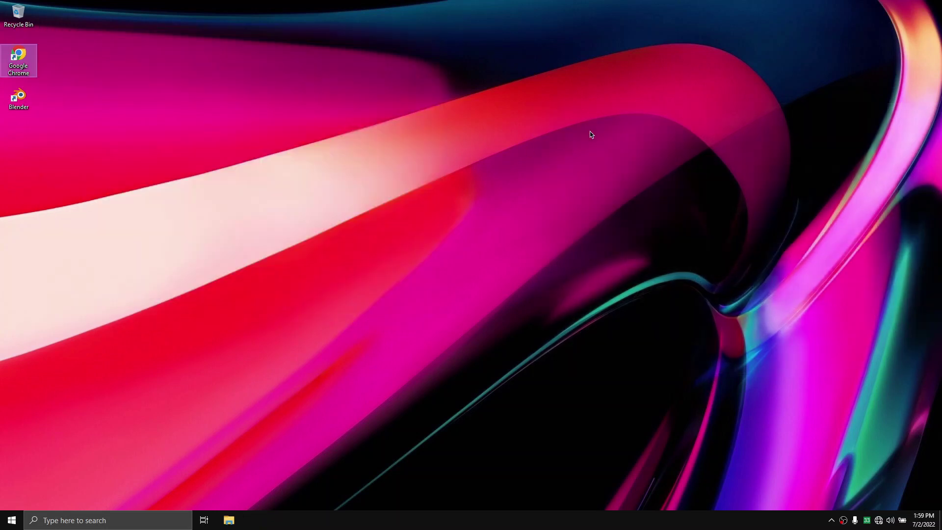
key("ctrl+shift+Escape")
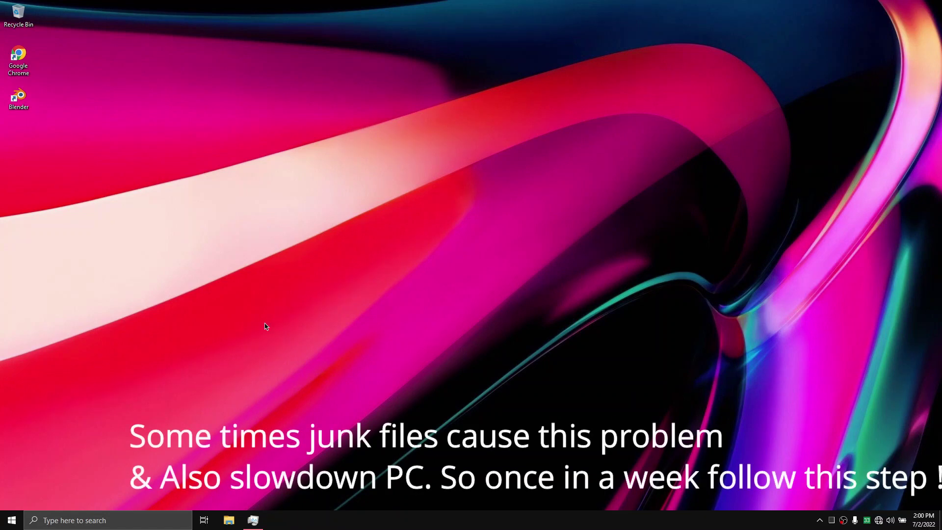
Open the properties of Local Disk (C:) from This PC in File Explorer and start Disk Cleanup for the drive
left_click(229, 521)
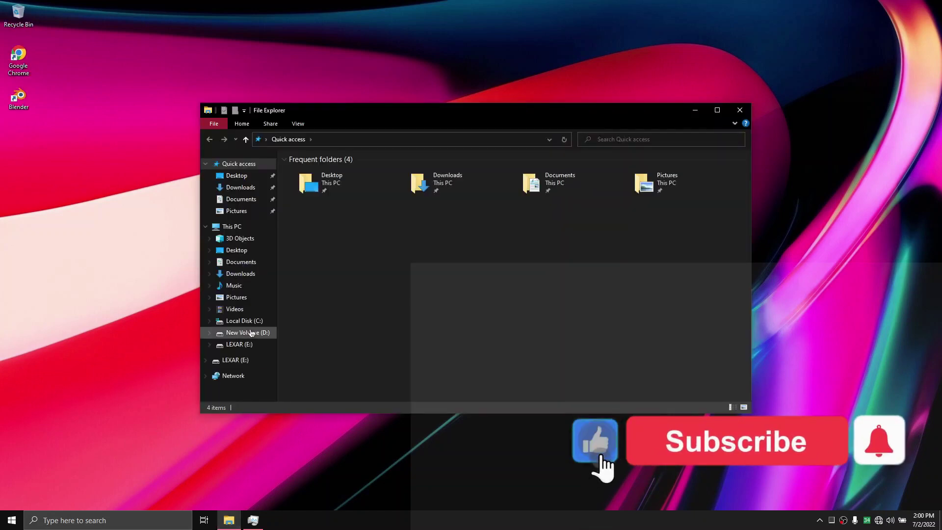
left_click(236, 227)
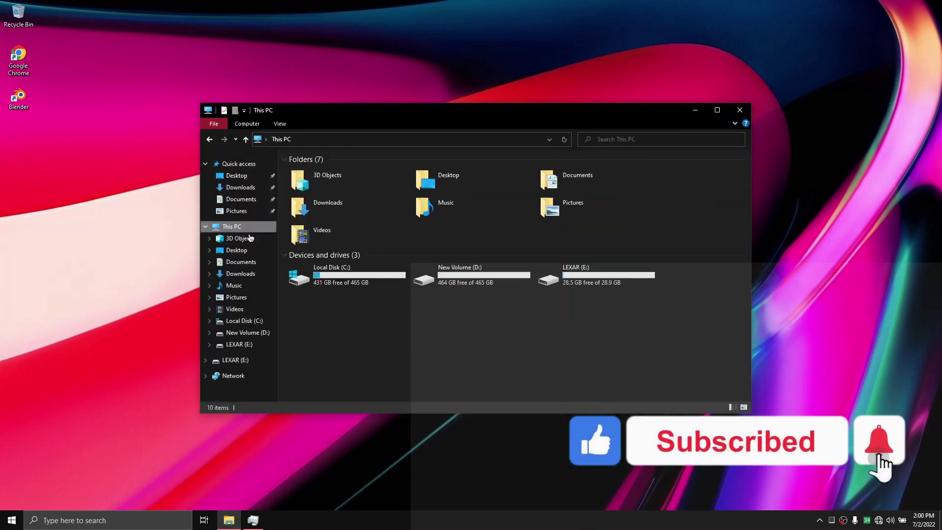
right_click(296, 271)
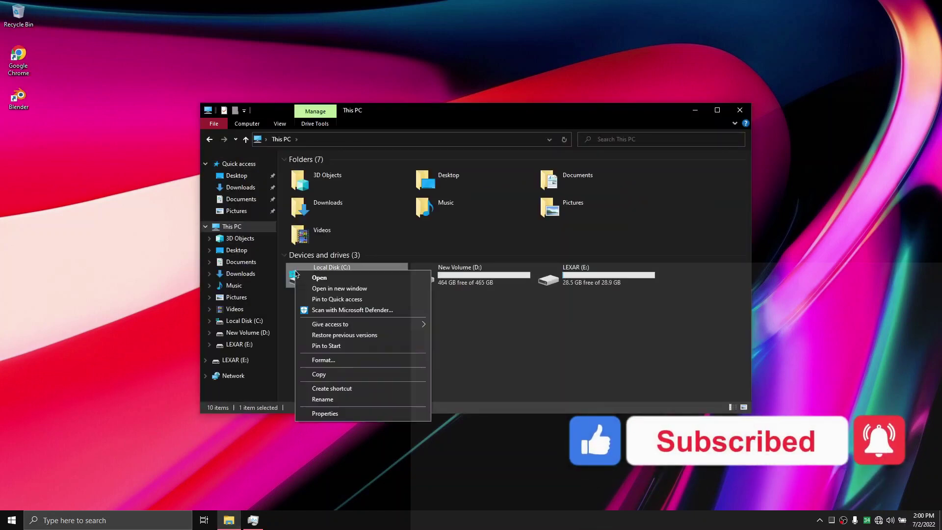
left_click(317, 415)
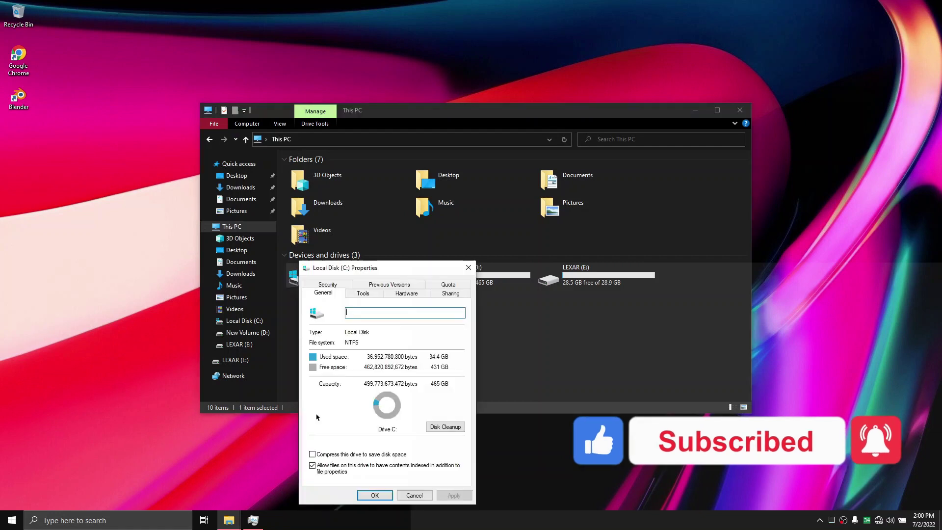
left_click(439, 428)
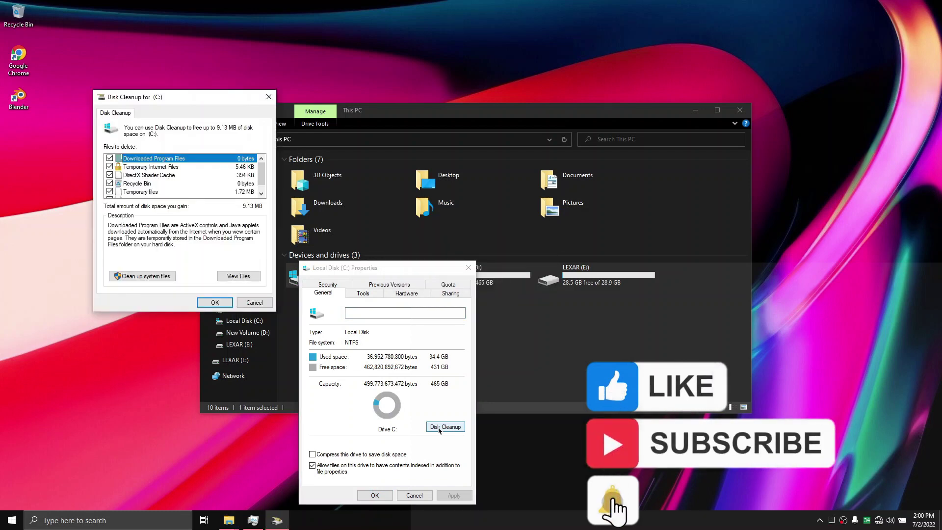
Include system files in the C: cleanup, run it on the checked file categories and close the drive's windows
left_click(156, 277)
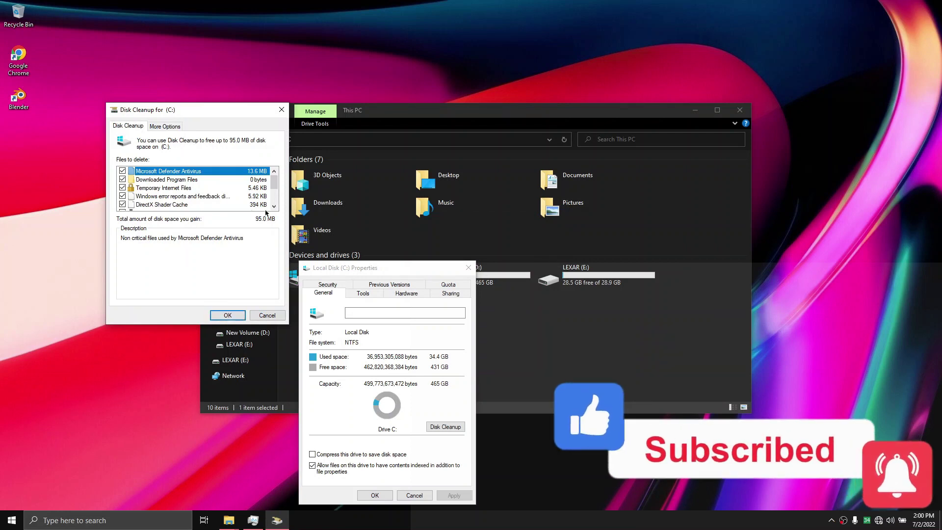
scroll(273, 206, "down", 2)
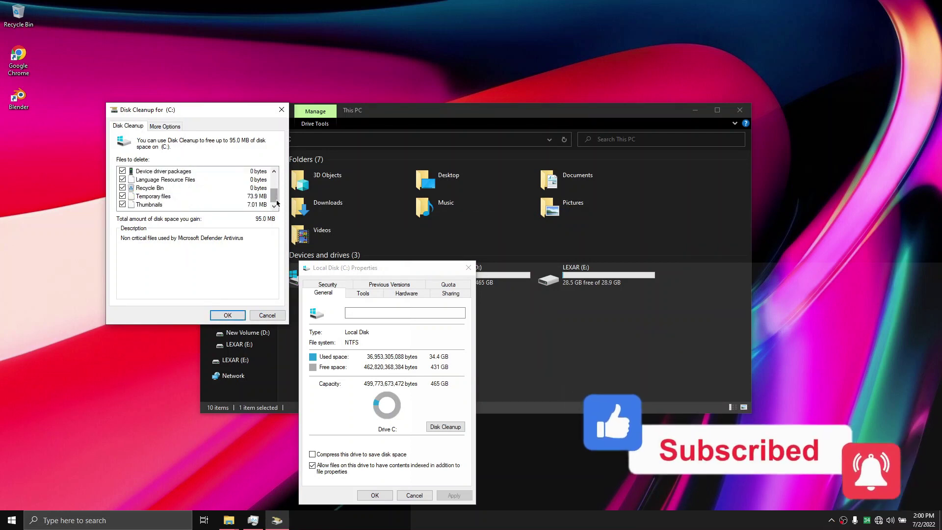
left_click(232, 319)
left_click(467, 266)
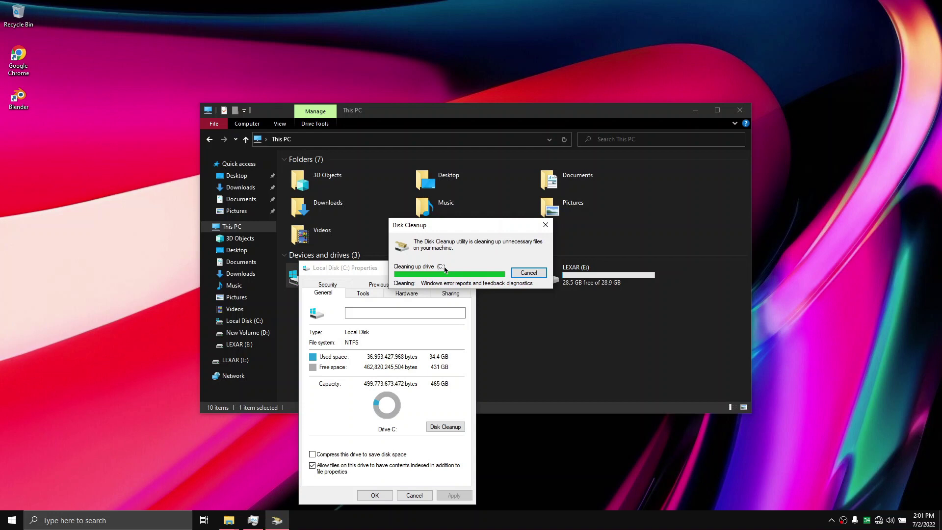
left_click(469, 269)
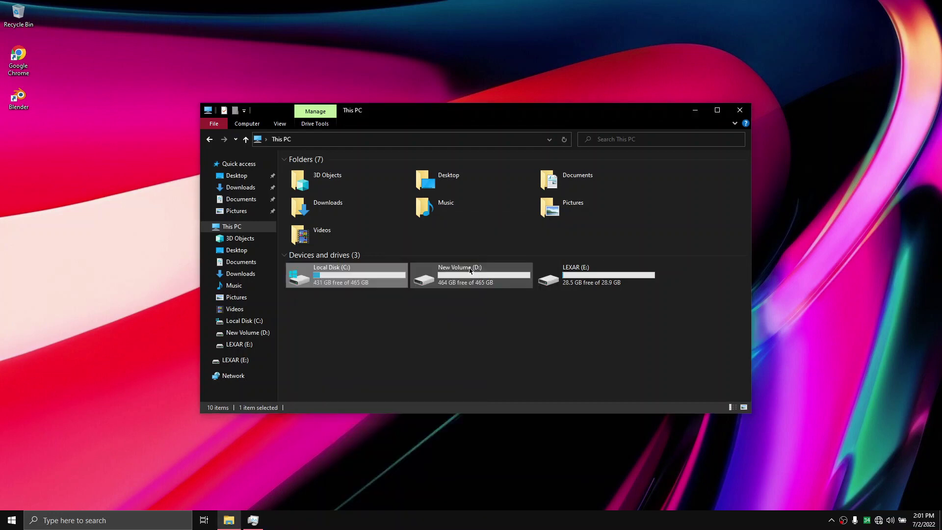
left_click(739, 111)
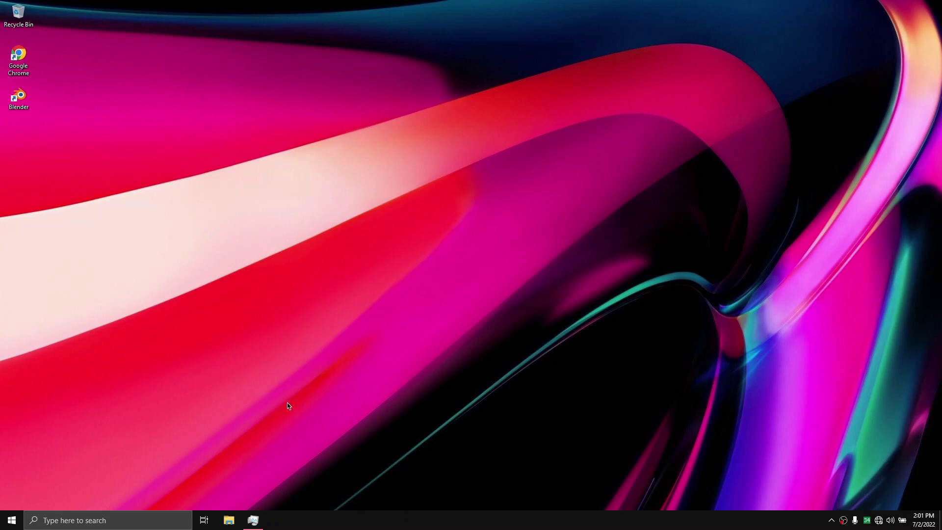
Find Control Panel through Windows search and open its list of installed programs for uninstalling
left_click(103, 520)
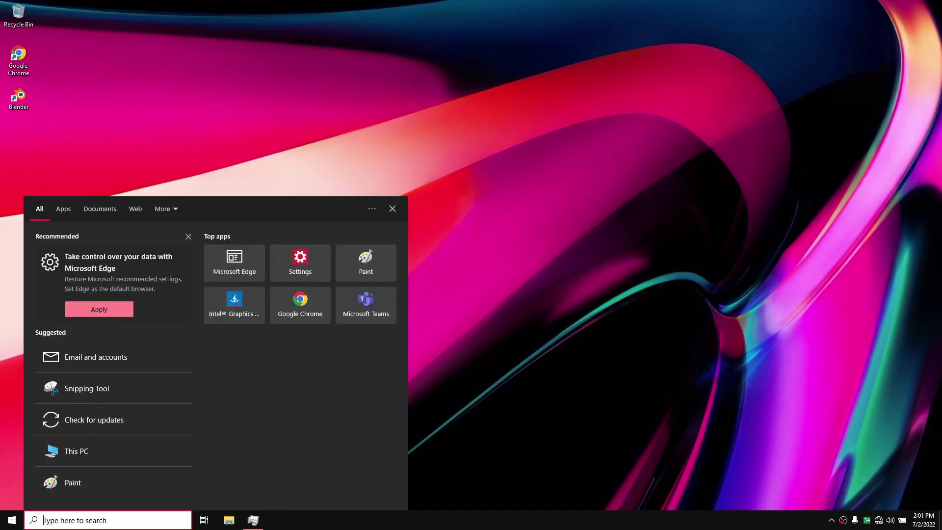
type("c")
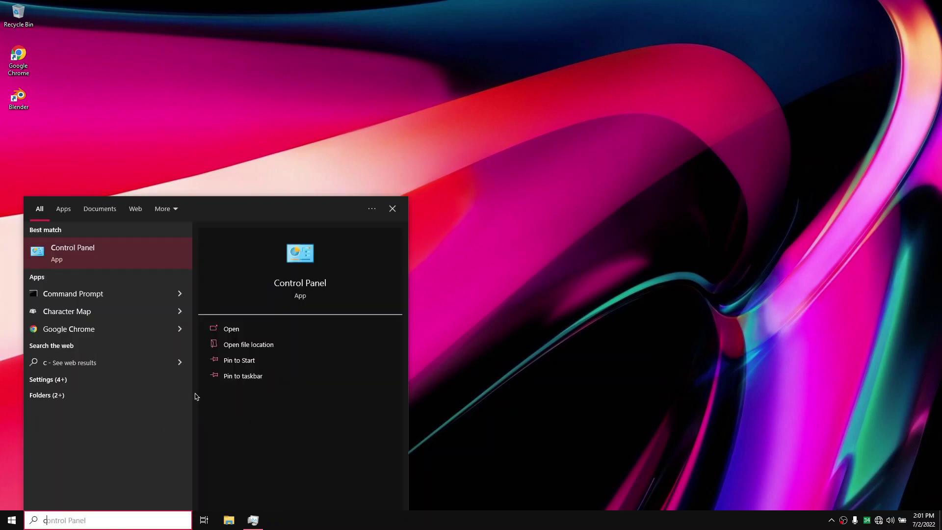
left_click(236, 327)
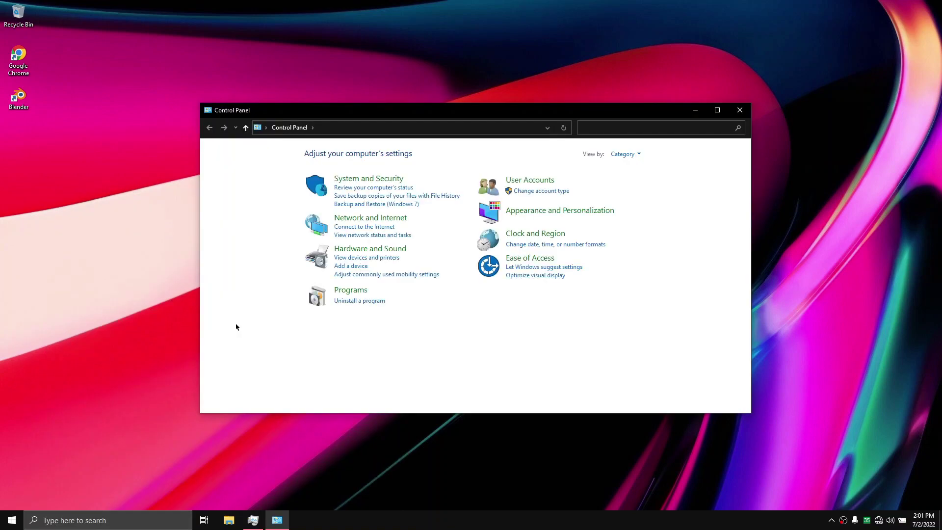
left_click(356, 301)
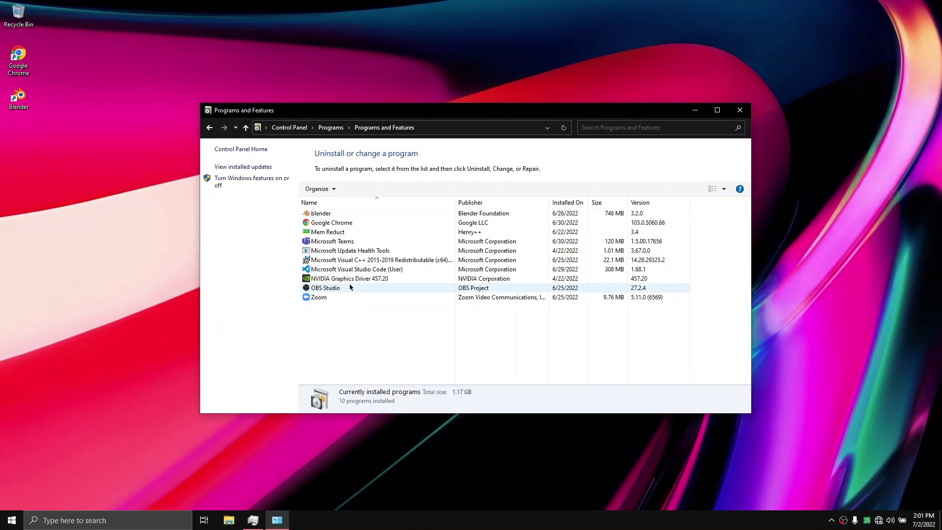
Uninstall Microsoft Visual Studio Code (User) and confirm its removal
left_click(361, 270)
left_click(362, 191)
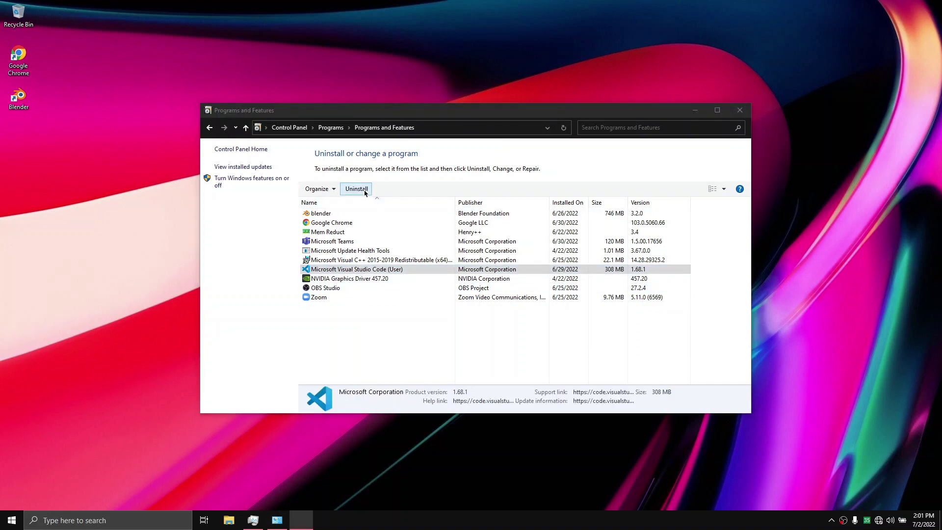
left_click(511, 298)
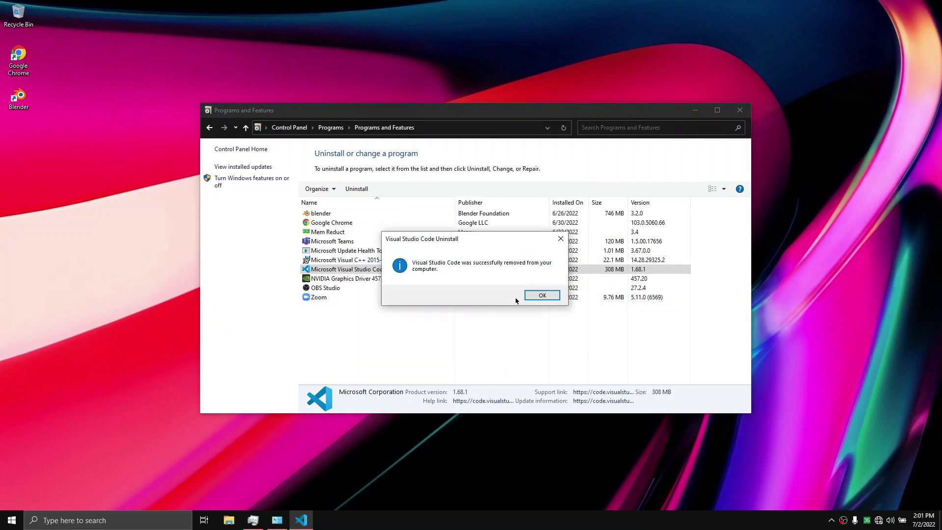
left_click(543, 295)
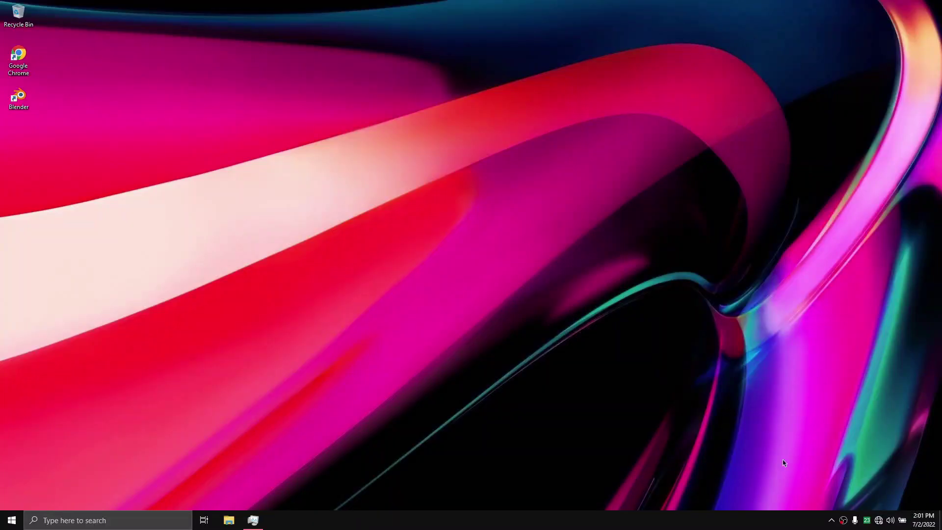
Find Task Manager through Windows search and open it
left_click(153, 523)
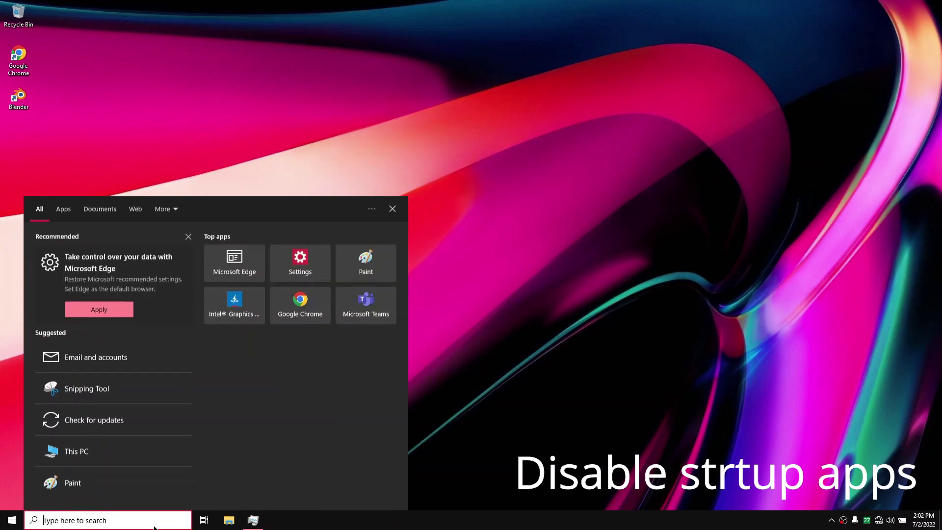
type("r")
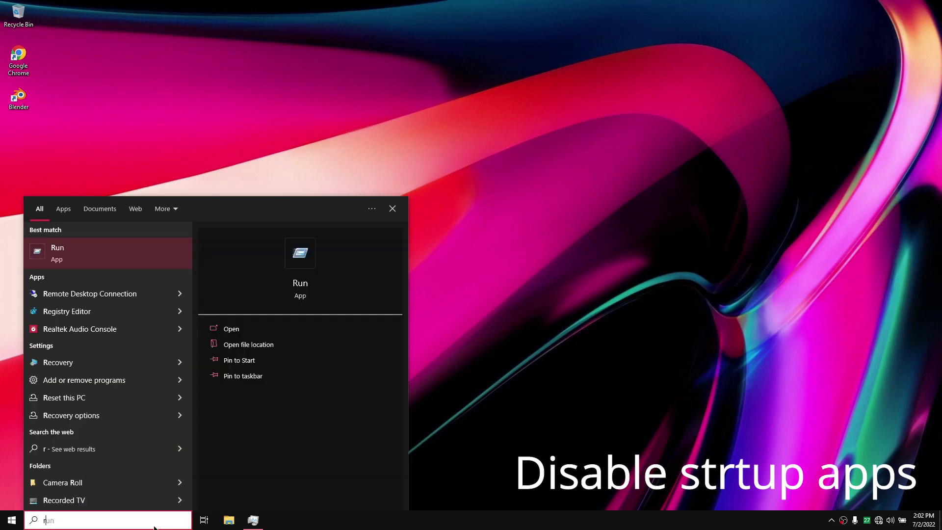
key("BackSpace")
type("ta")
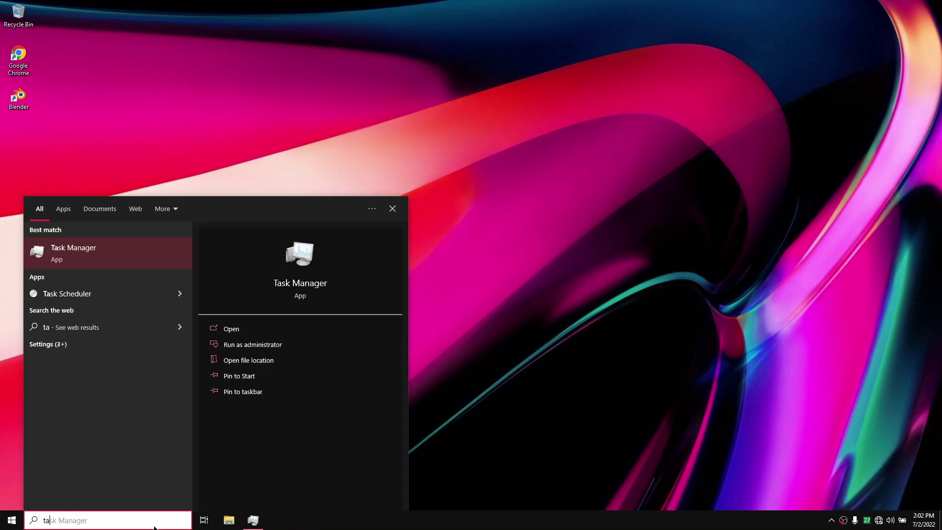
left_click(271, 330)
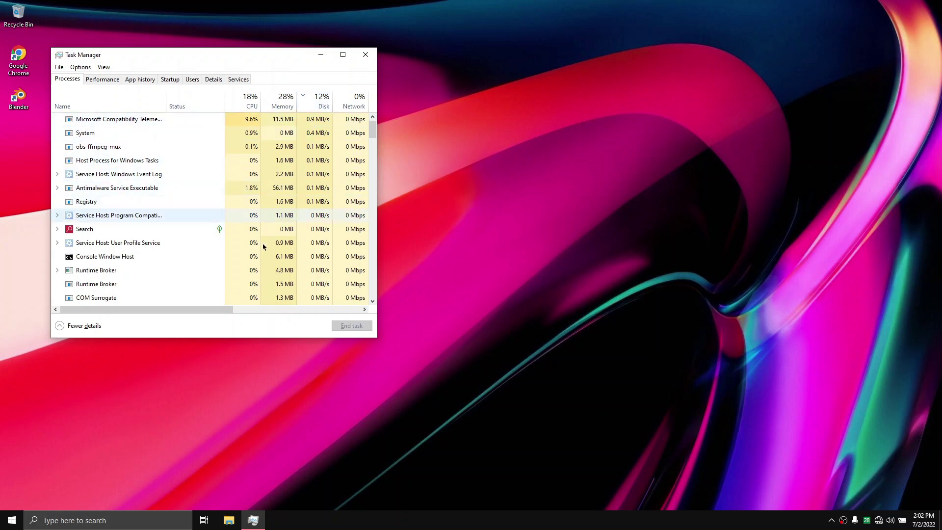
Check the Disk 0 (C: D:) performance graphs and the processes' disk usage, closing Task Manager when done
left_click(102, 80)
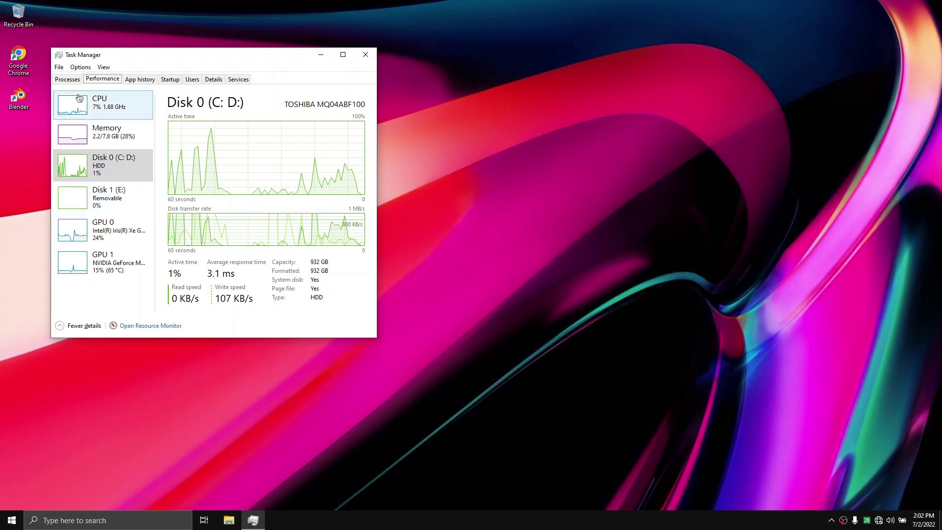
left_click(67, 79)
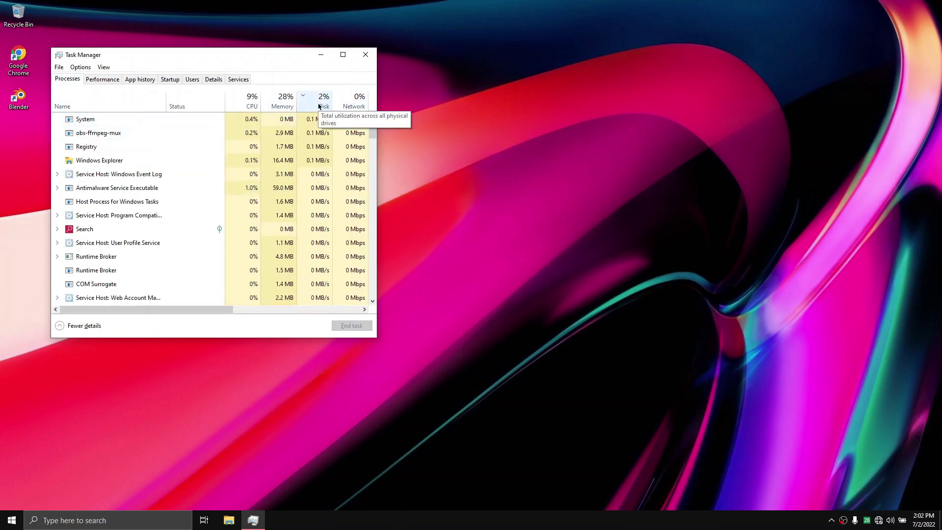
left_click(364, 56)
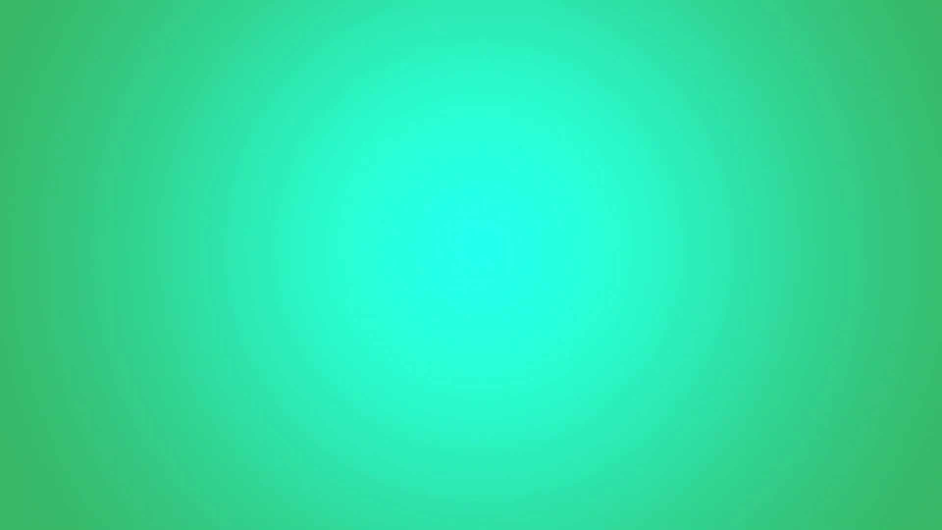